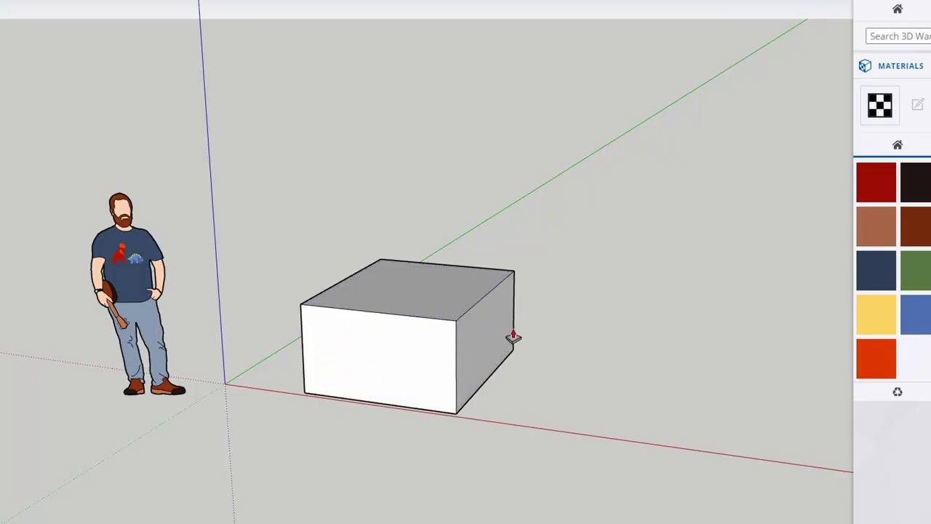
Push the box's side out along the red axis and draw a rectangular face floating above it.
left_click_drag(573, 347, 644, 363)
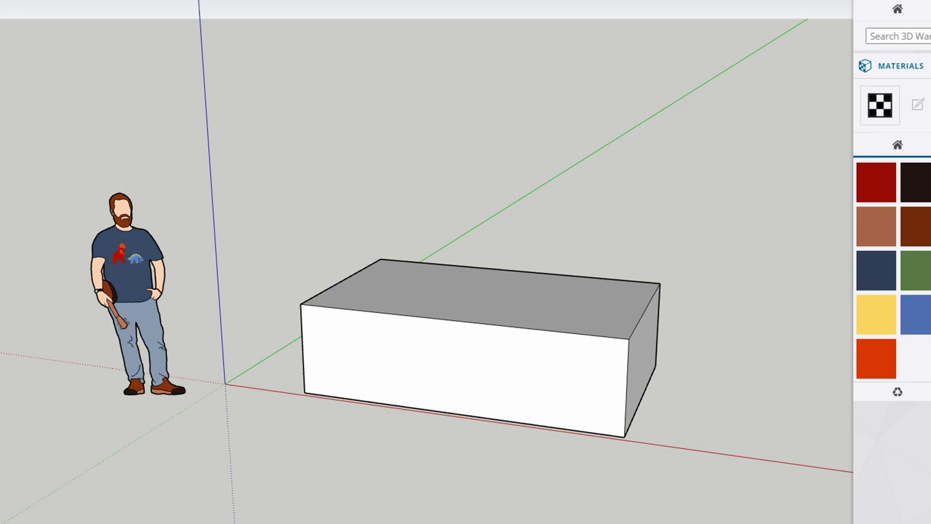
left_click(297, 234)
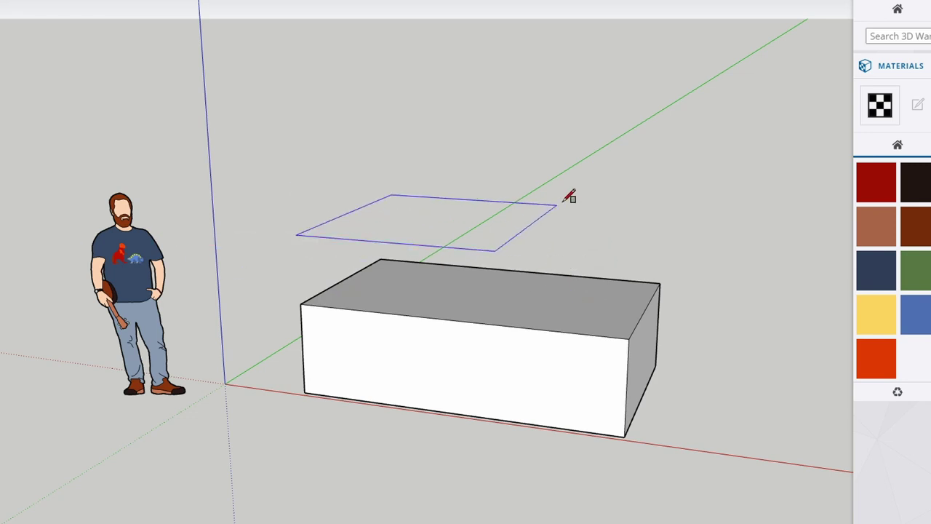
left_click(605, 179)
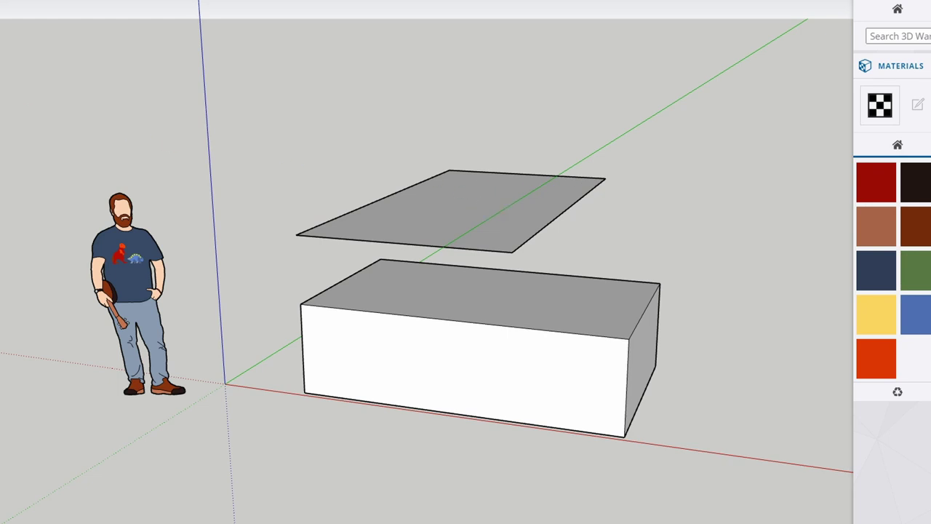
key("p")
left_click(371, 228, "shift")
Add the box's front face to the selection, then clear the selection.
left_click(383, 328, "shift")
left_click(618, 147)
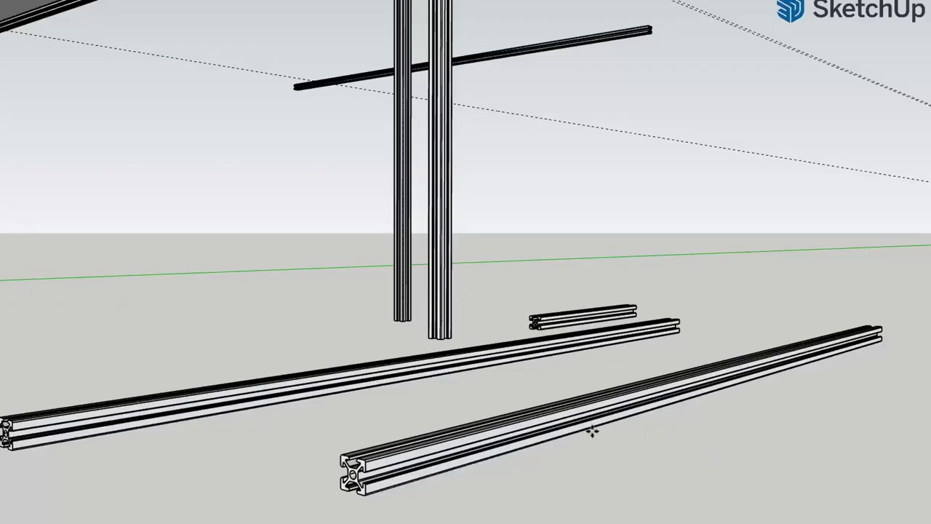
Move the loose aluminium profile lower on the ground beside the other profiles.
left_click(582, 430)
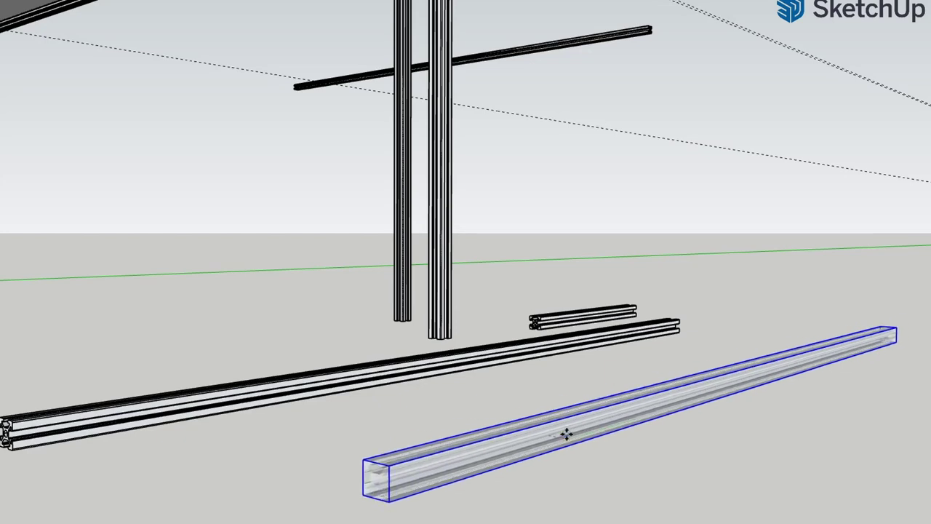
left_click(557, 463)
left_click_drag(804, 420, 777, 427)
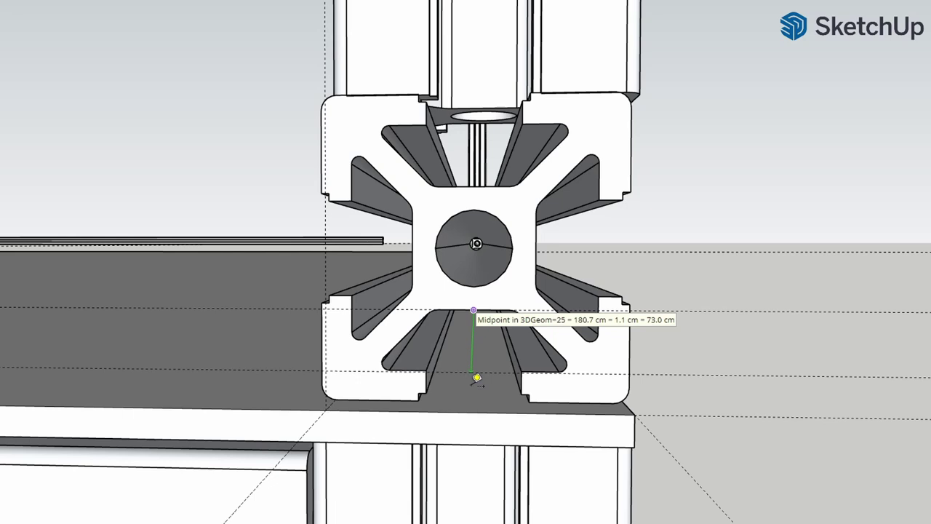
Tape-measure the 3.8 cm gap from the profile's midpoint and edge to the shelf edge, leaving guides.
left_click(470, 437)
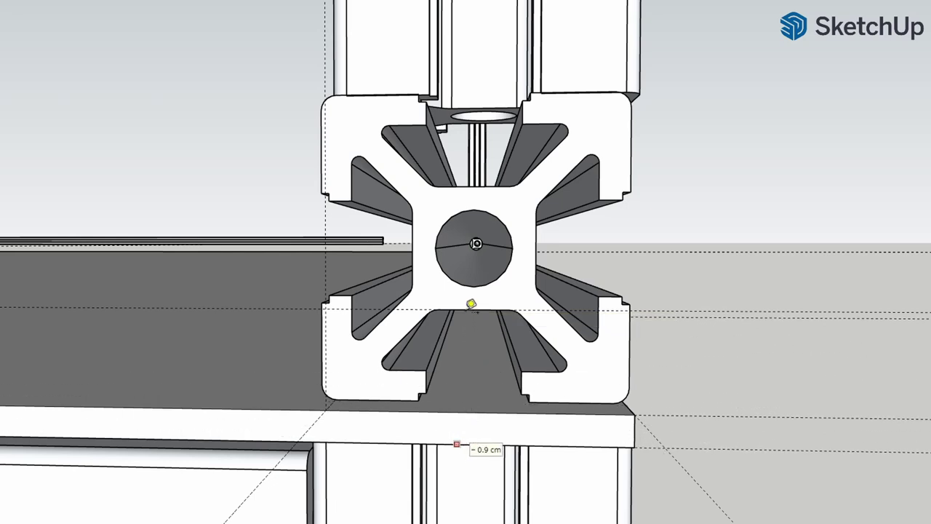
left_click(471, 310)
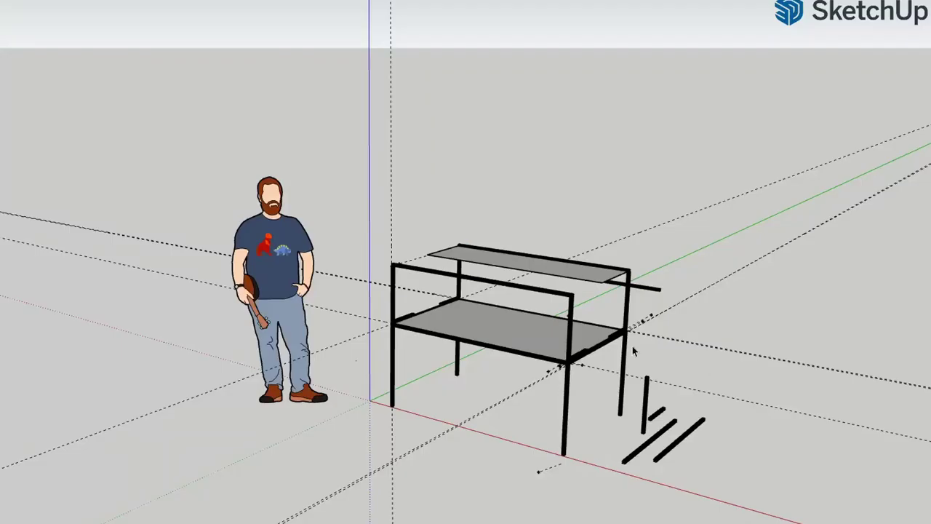
scroll(652, 350, "up", 5)
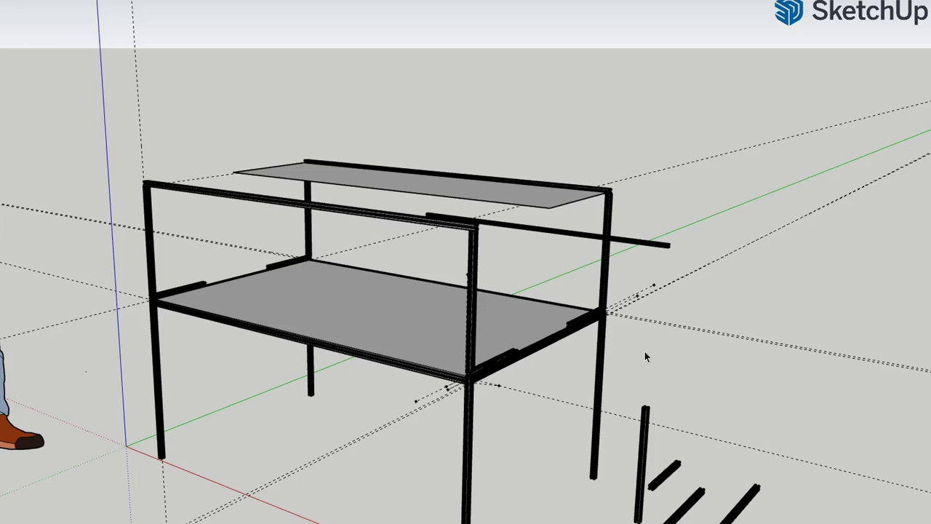